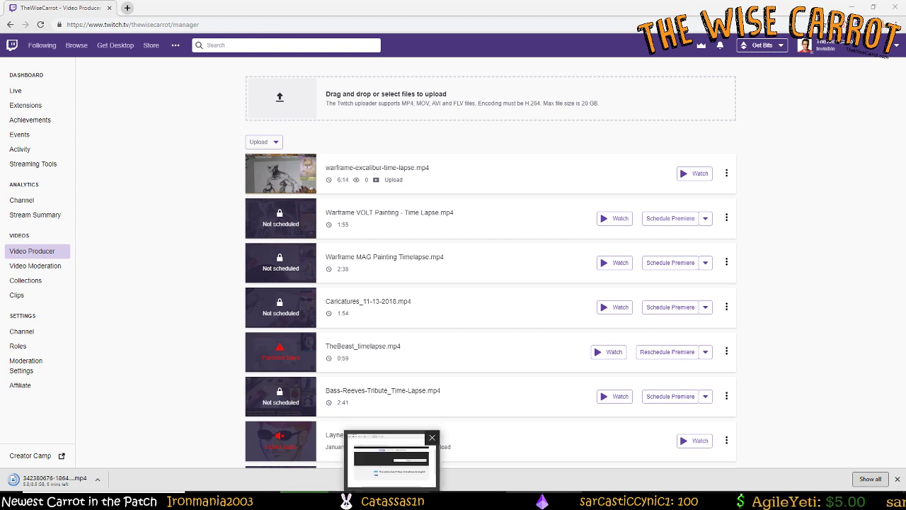
# Put away the captured help snip and dismiss the account options menu
pyautogui.click(392, 459)
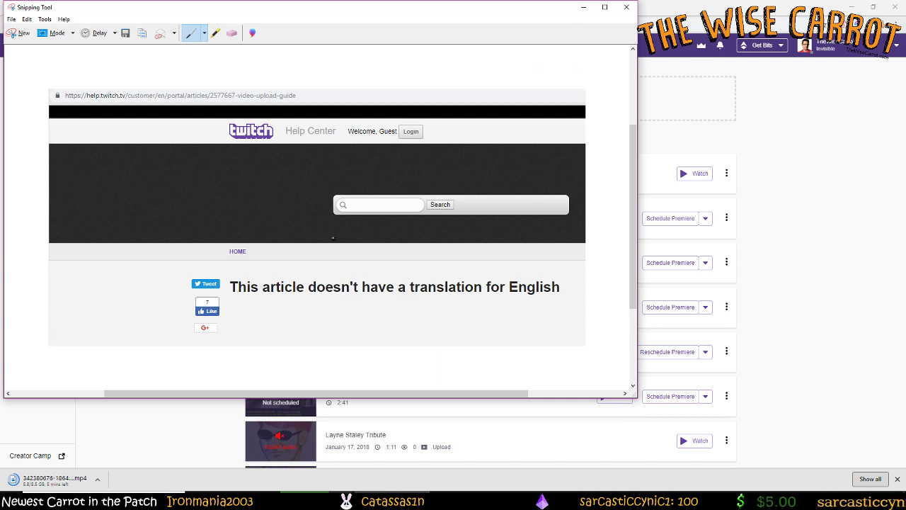
pyautogui.click(583, 7)
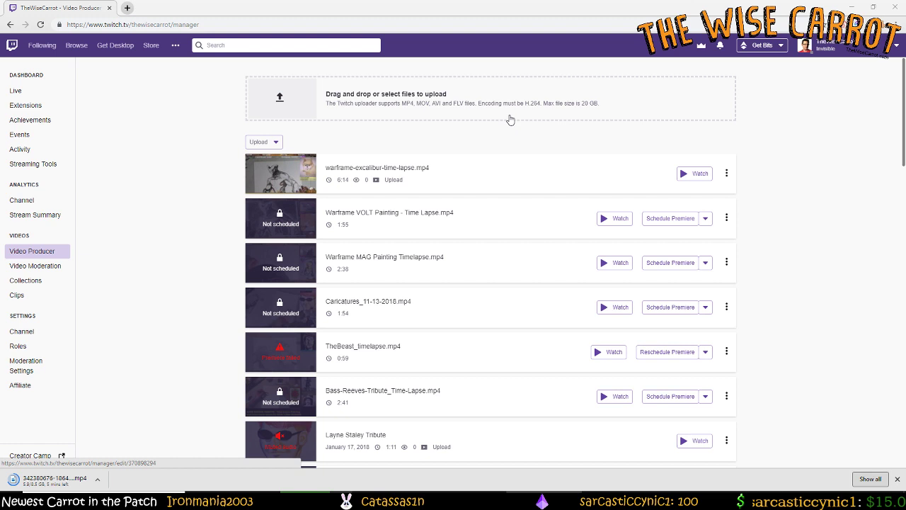
pyautogui.click(817, 46)
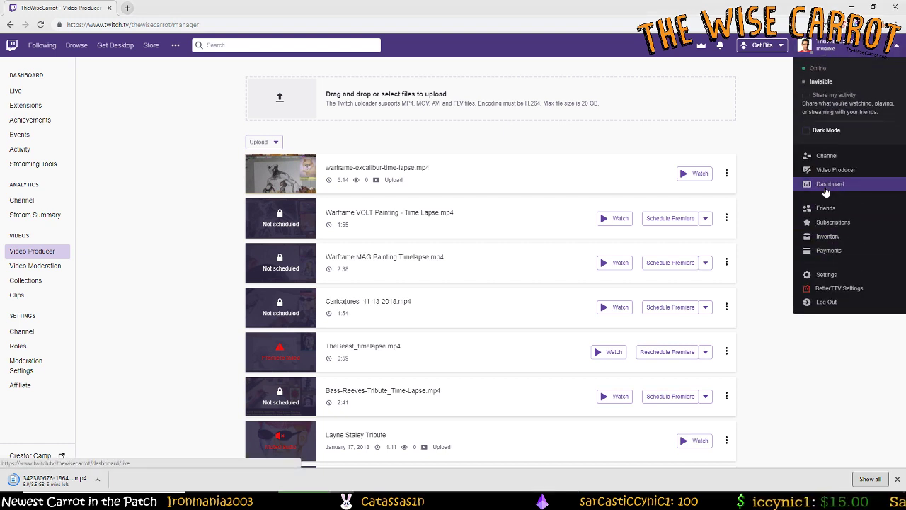
pyautogui.click(165, 168)
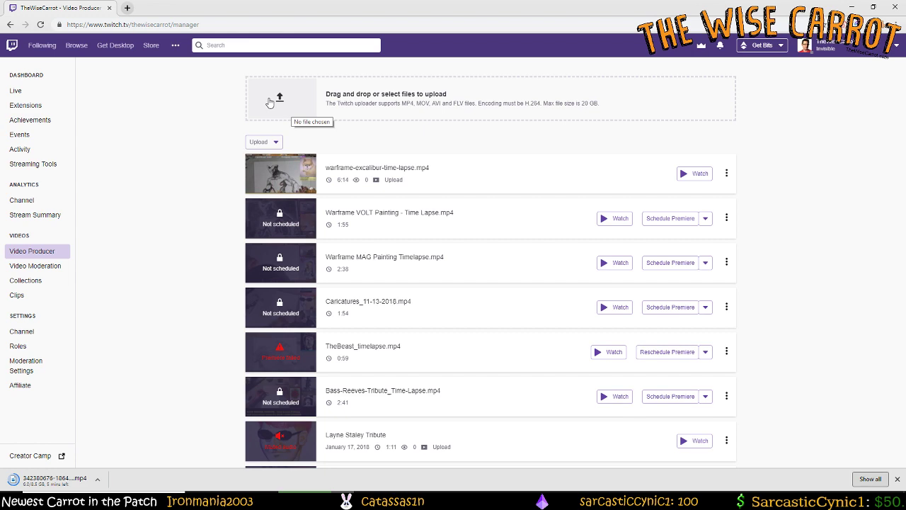
# Cancel the file upload, then publish the VOLT video without a premiere
pyautogui.click(269, 103)
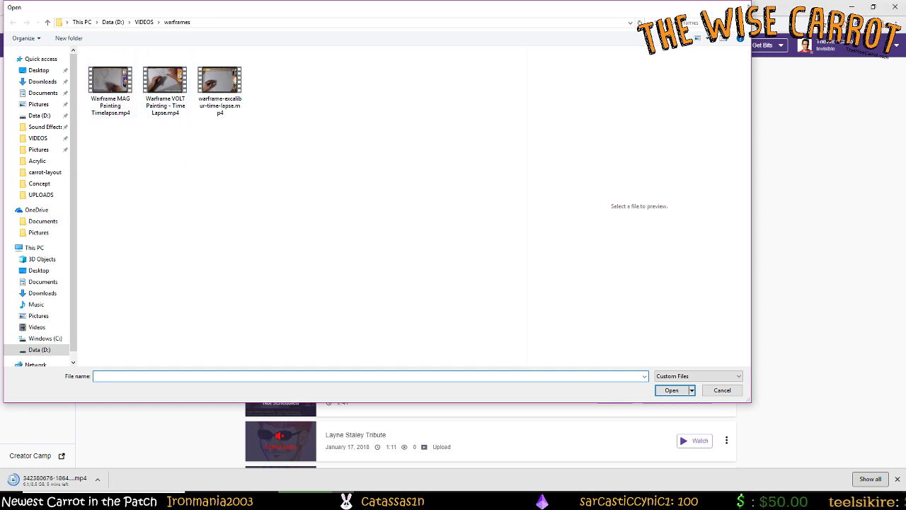
pyautogui.click(744, 7)
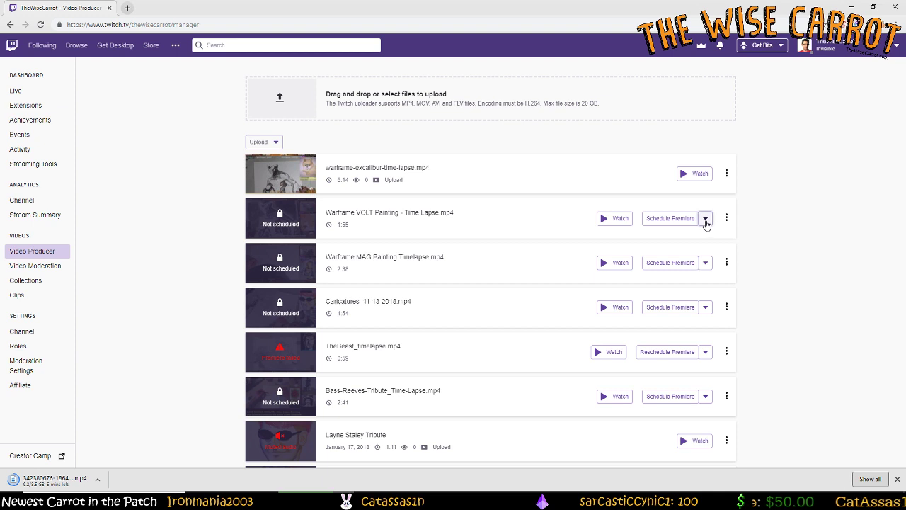
pyautogui.click(705, 219)
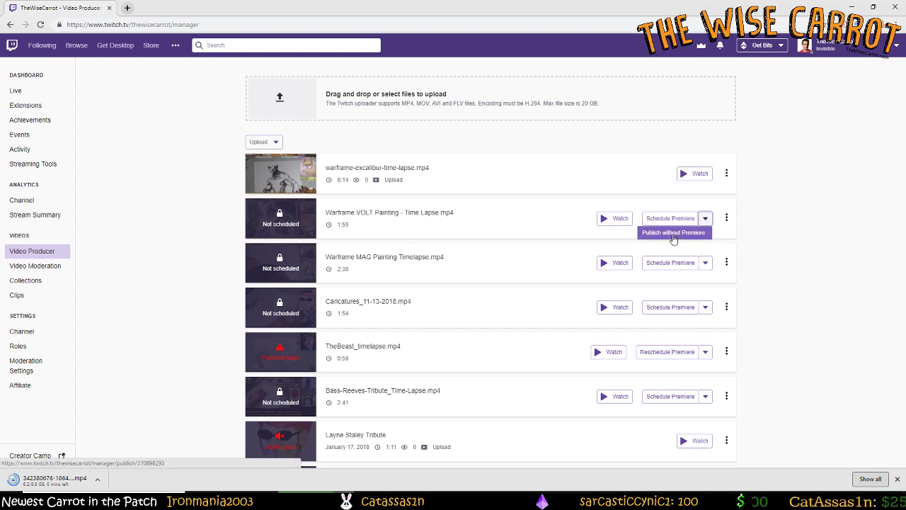
pyautogui.click(673, 235)
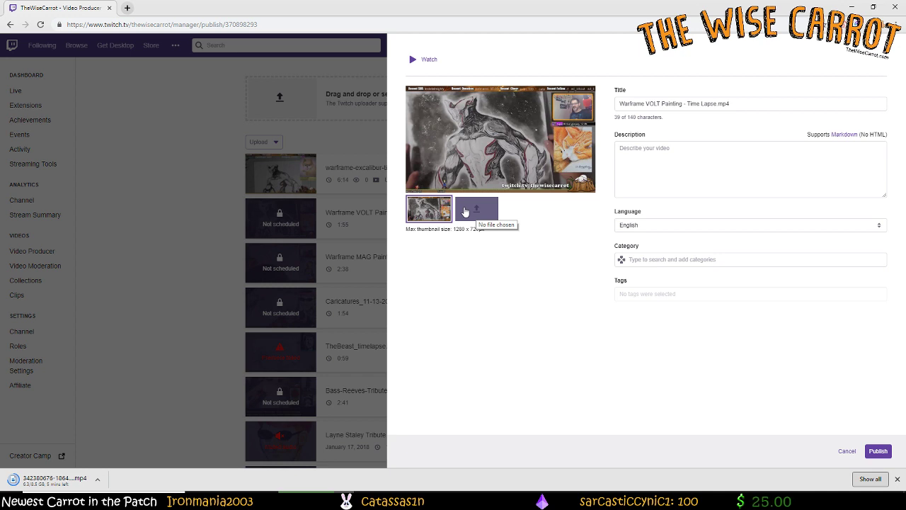
# Set the VOLT video's category to Art and publish it
pyautogui.click(649, 256)
pyautogui.write('art')
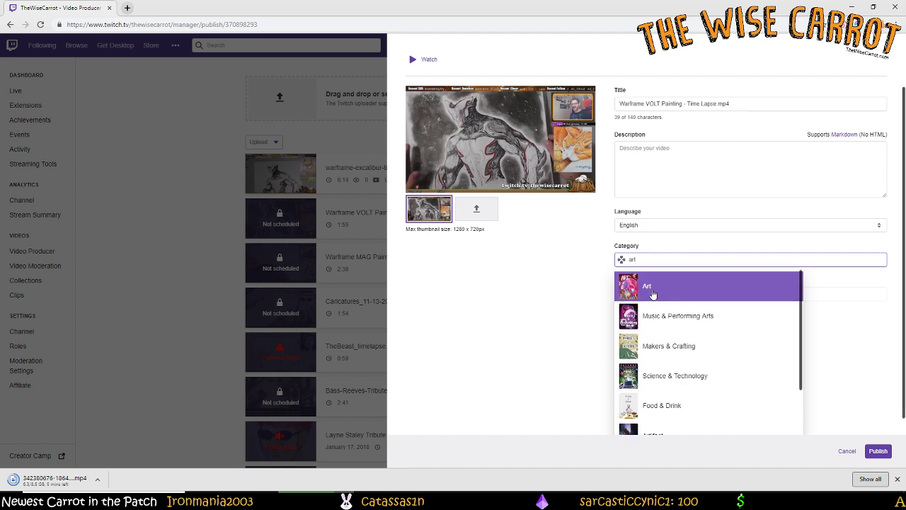
pyautogui.click(652, 290)
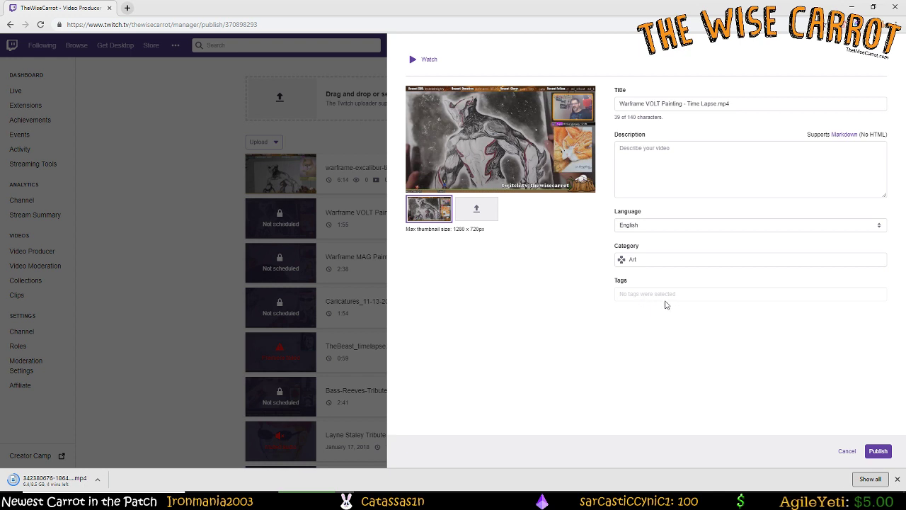
pyautogui.click(879, 451)
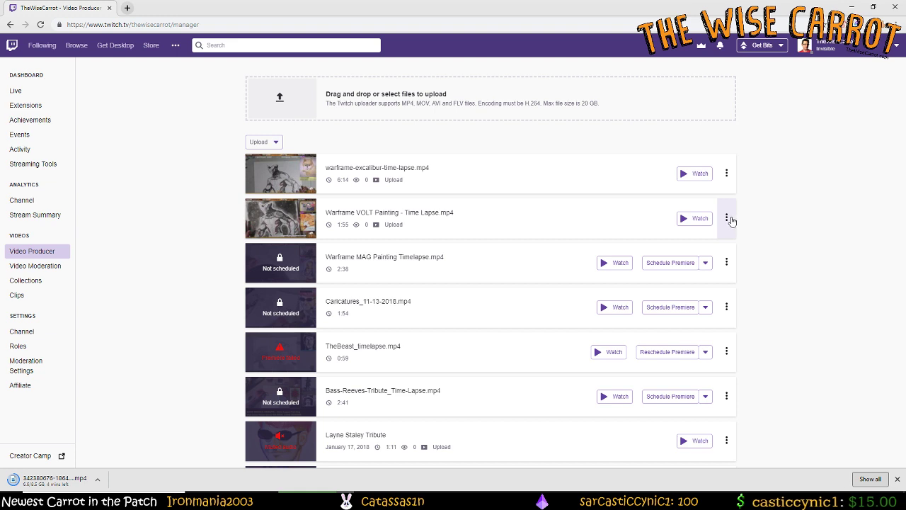
# Add the VOLT video to the Time Lapse collection, then go to the Collections page
pyautogui.click(727, 221)
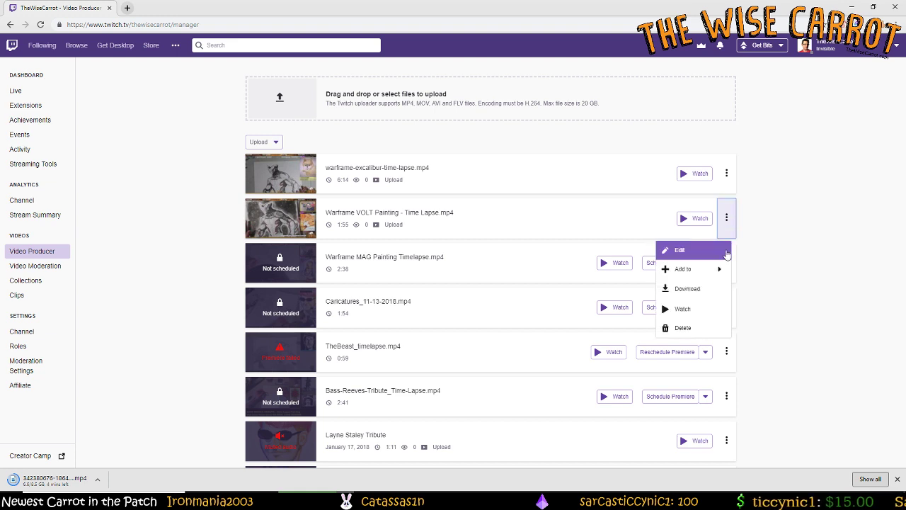
pyautogui.click(719, 269)
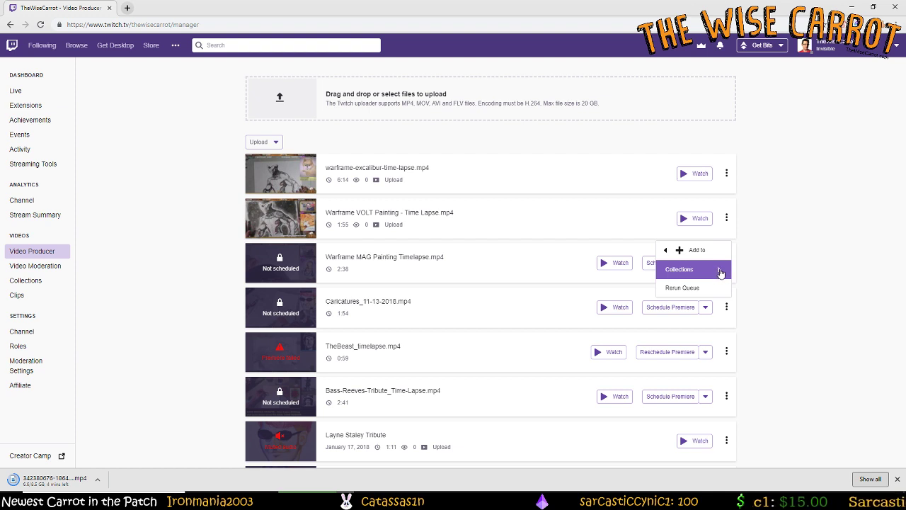
pyautogui.click(720, 272)
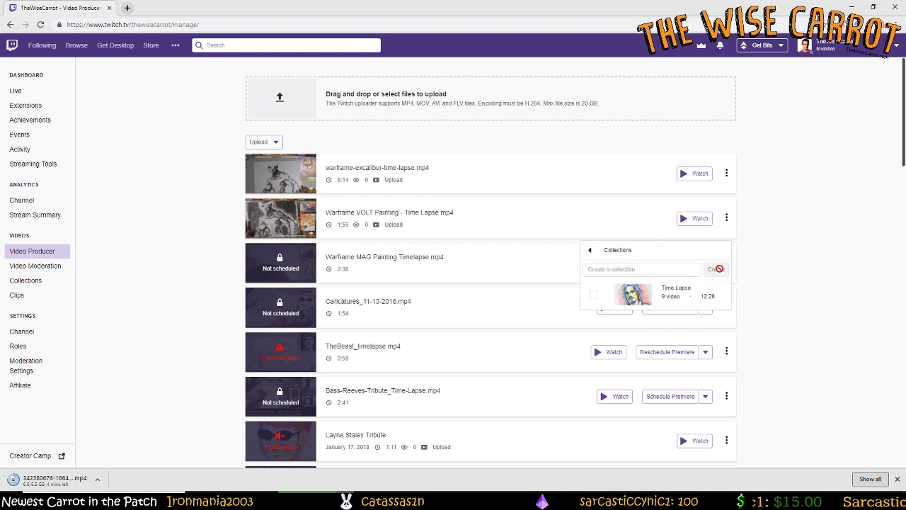
pyautogui.click(593, 296)
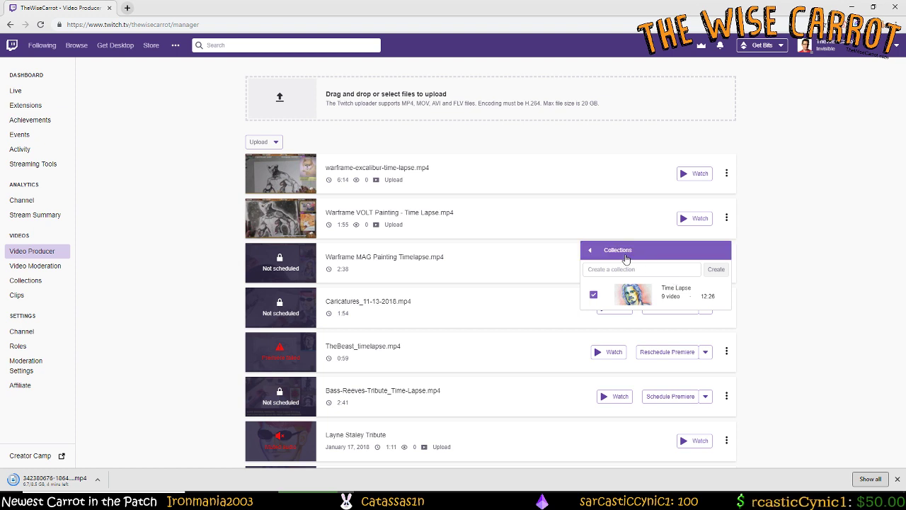
pyautogui.click(803, 245)
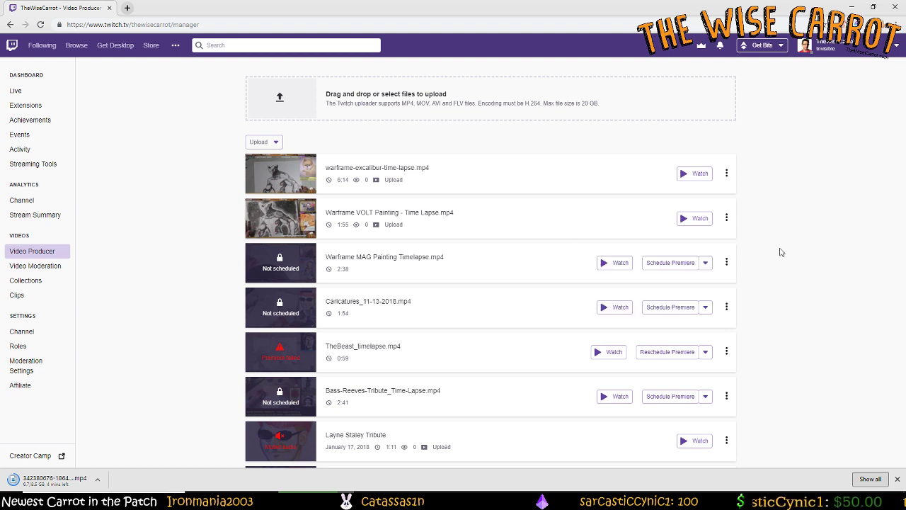
pyautogui.click(37, 281)
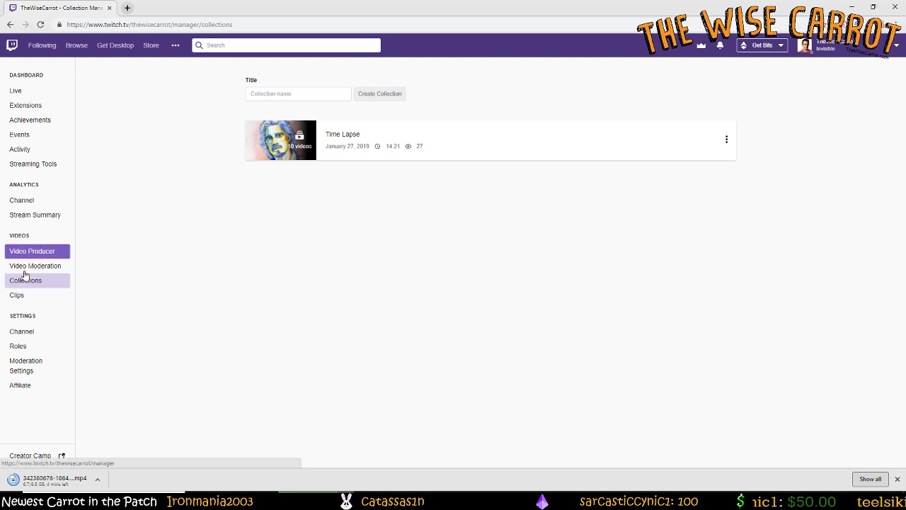
# Open the Time Lapse collection's edit page and review its nine videos
pyautogui.click(726, 139)
pyautogui.click(666, 174)
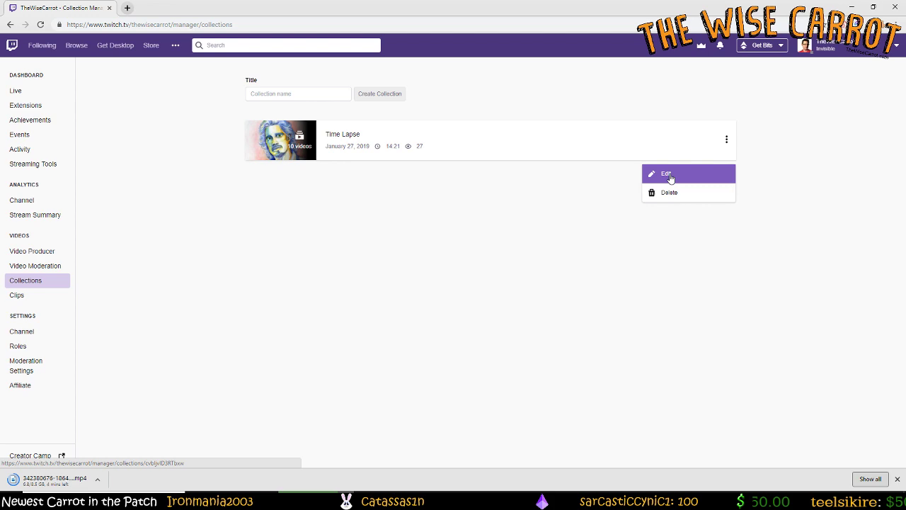
pyautogui.scroll(-4, 170, 286)
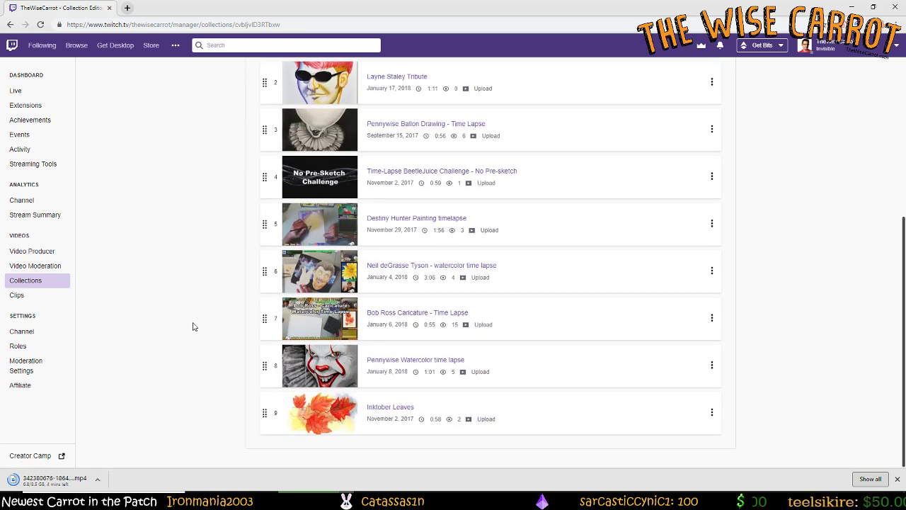
pyautogui.scroll(5, 283, 346)
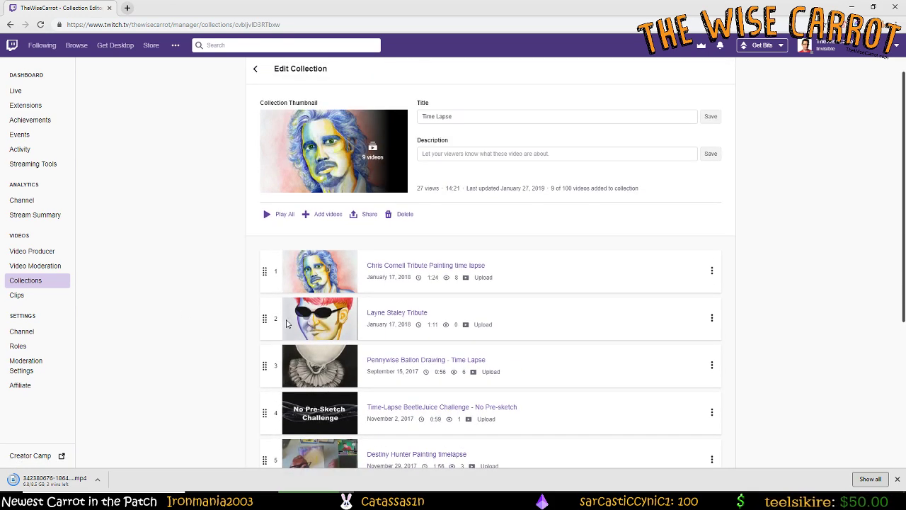
pyautogui.scroll(-4, 256, 264)
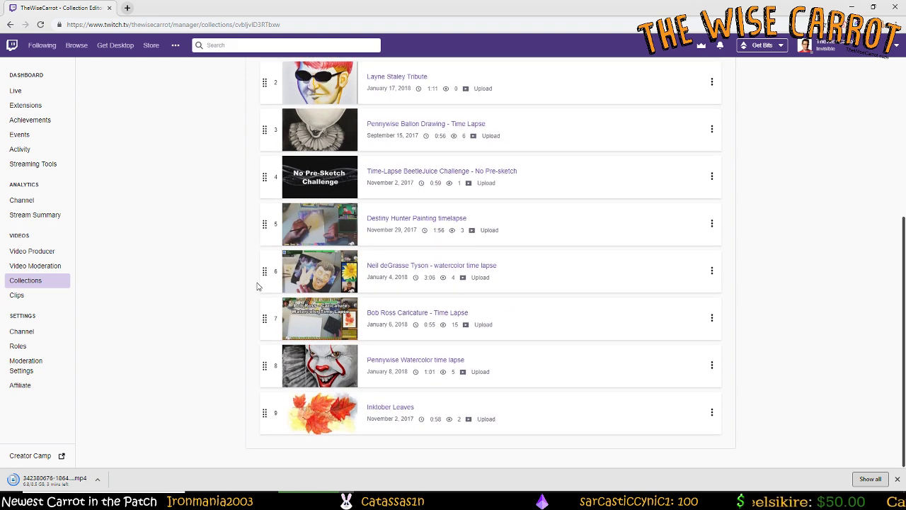
pyautogui.scroll(3, 257, 286)
pyautogui.scroll(1, 315, 212)
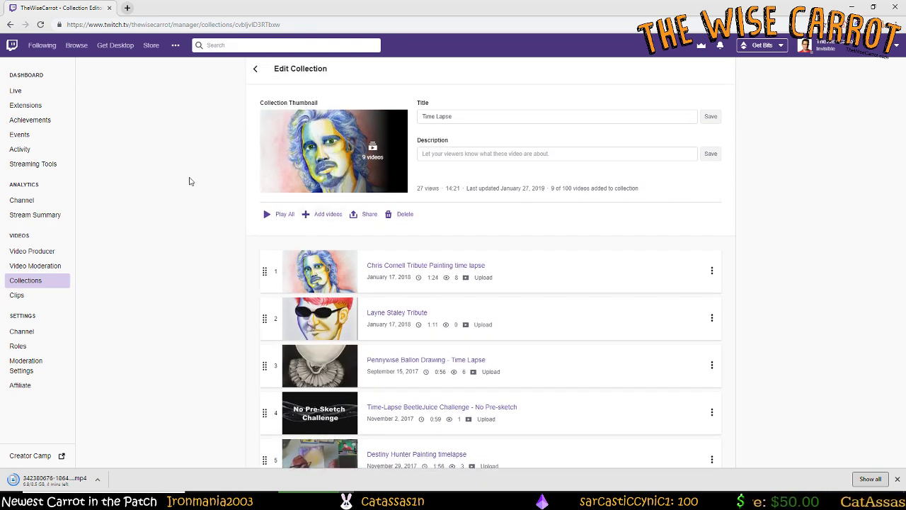
# Add warframe-excalibur-time-lapse.mp4 to the Time Lapse collection and scroll to its end
pyautogui.click(324, 214)
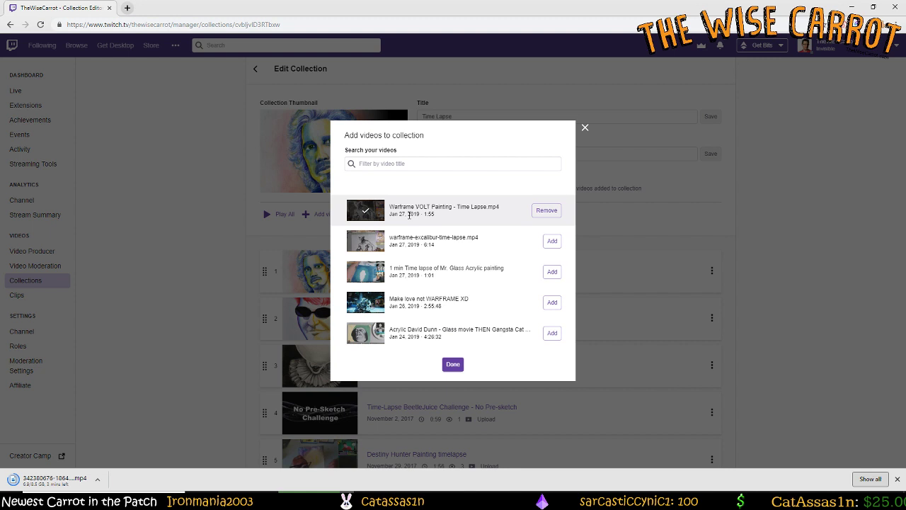
pyautogui.click(551, 244)
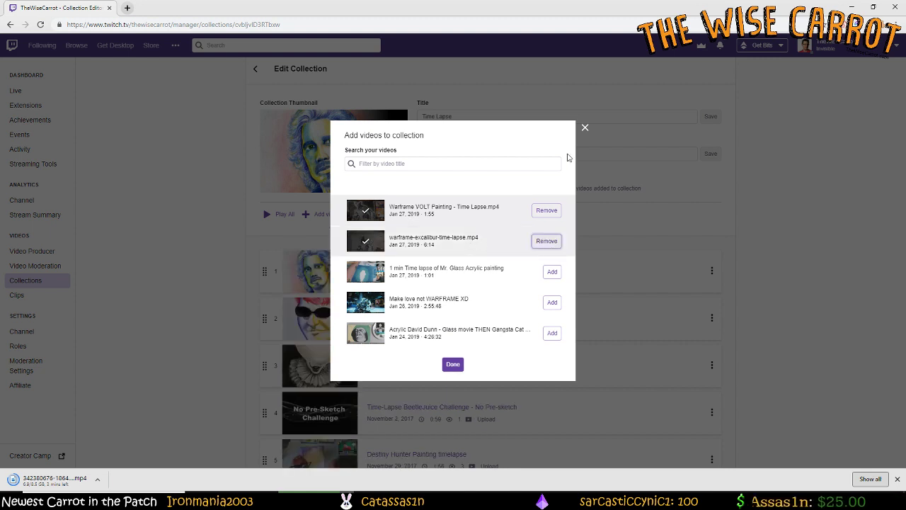
pyautogui.click(584, 127)
pyautogui.scroll(-1, 203, 247)
pyautogui.scroll(-1, 203, 247)
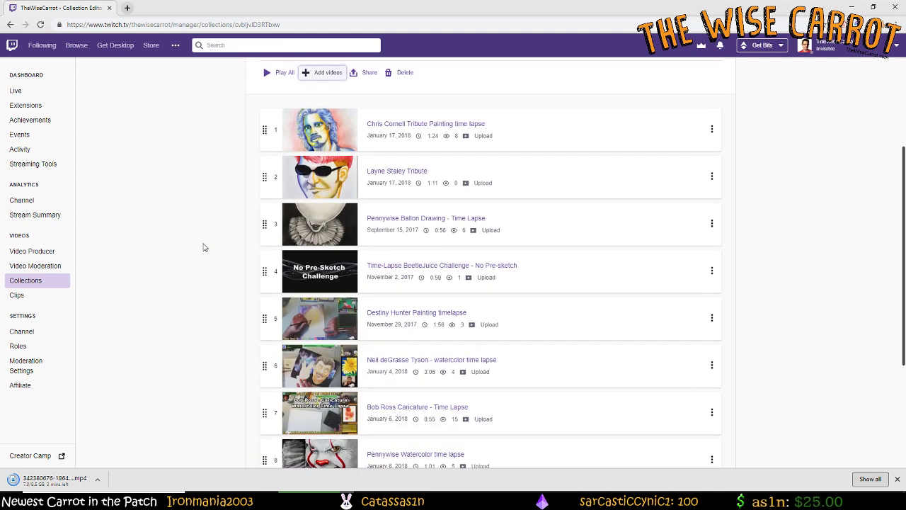
pyautogui.scroll(-1, 203, 247)
pyautogui.scroll(-2, 523, 252)
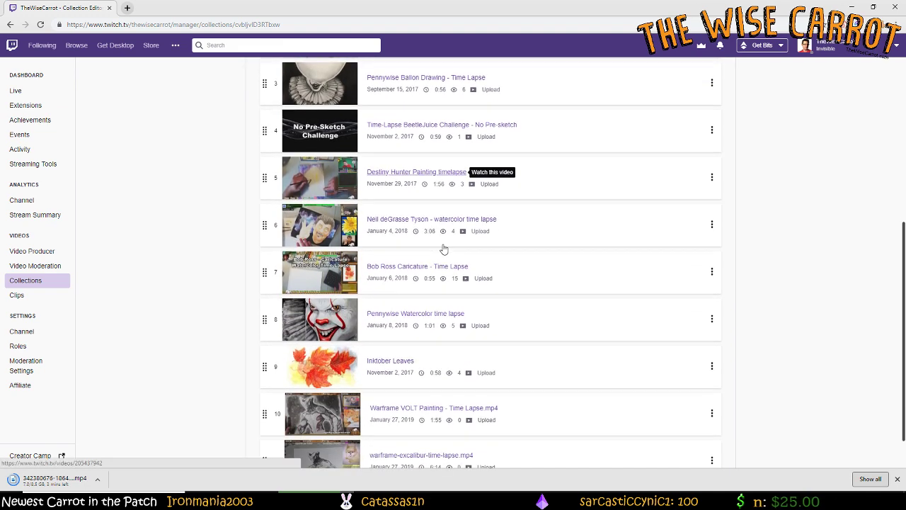
pyautogui.scroll(-1, 488, 253)
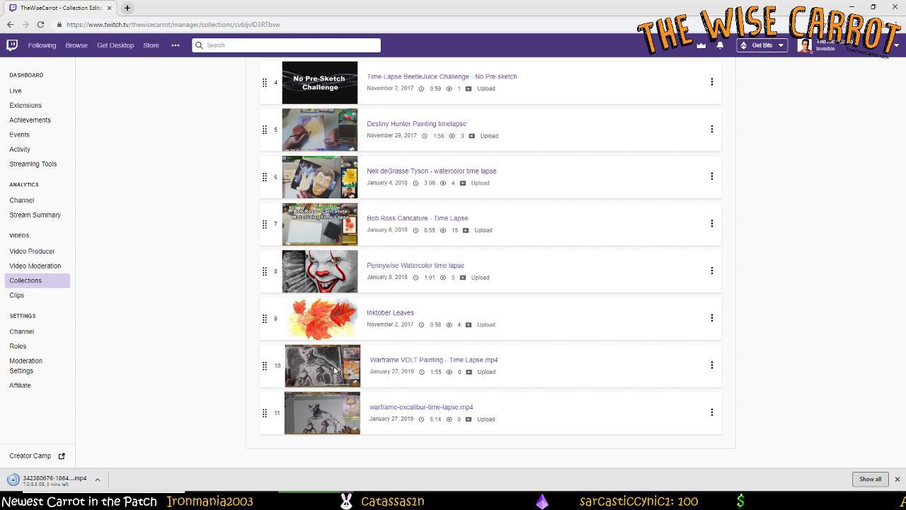
# Drag the VOLT video up to third place, just below Layne Staley Tribute
pyautogui.moveTo(265, 366)
pyautogui.mouseDown()
pyautogui.moveTo(250, 132)
pyautogui.moveTo(256, 142)
pyautogui.mouseUp()
pyautogui.scroll(2, 259, 177)
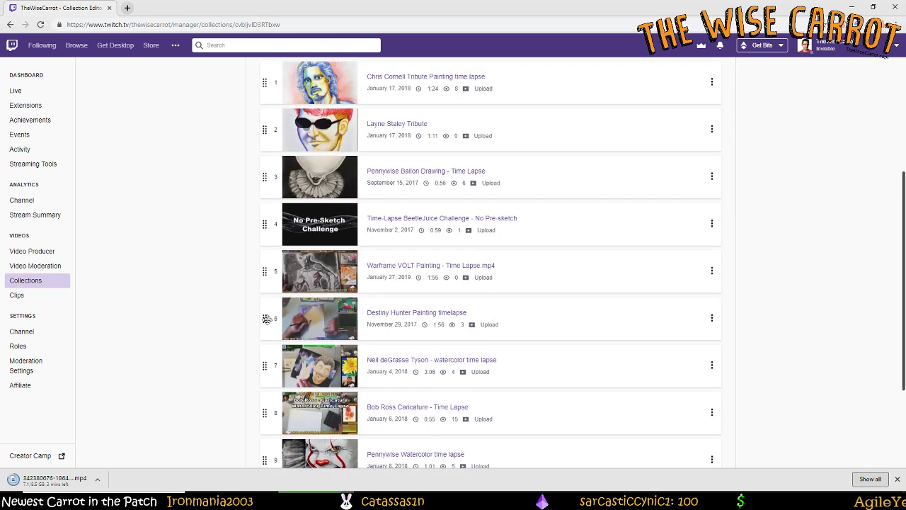
pyautogui.moveTo(266, 271); pyautogui.dragTo(266, 121)
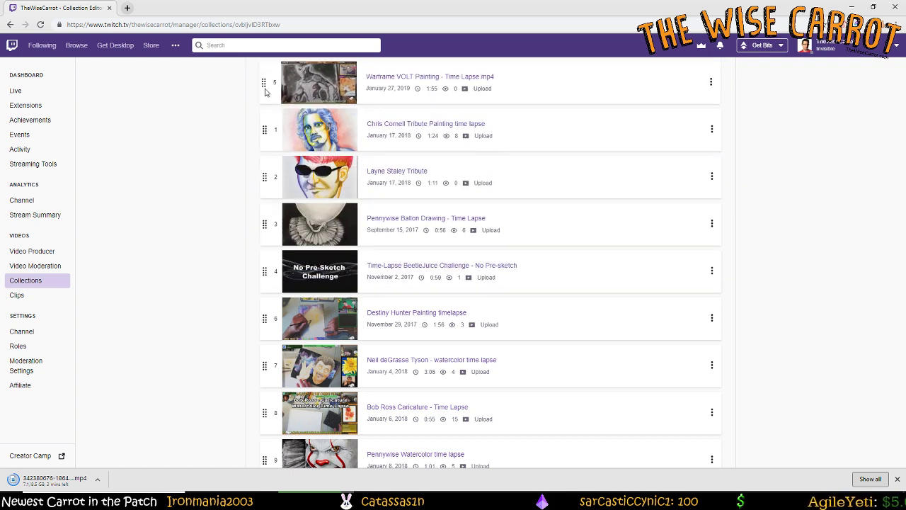
pyautogui.moveTo(267, 122); pyautogui.dragTo(262, 178)
pyautogui.scroll(-3, 259, 274)
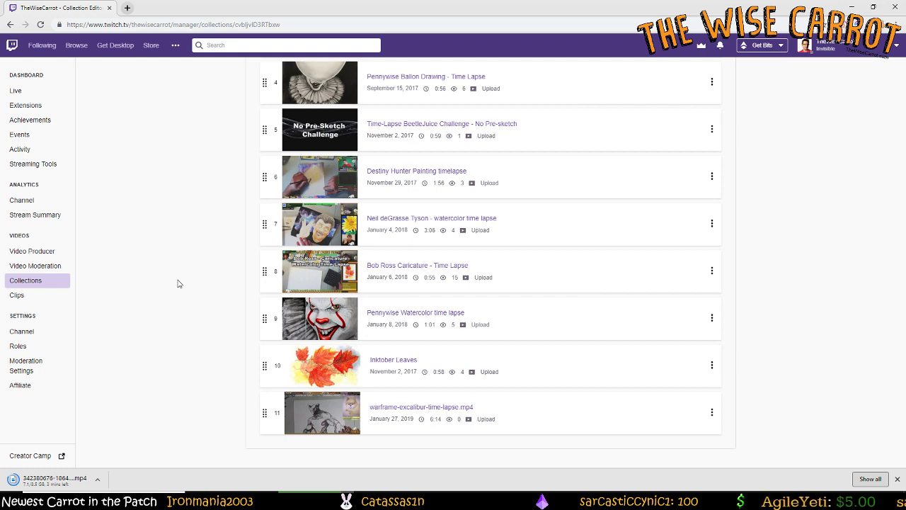
pyautogui.scroll(3, 180, 281)
pyautogui.scroll(2, 188, 278)
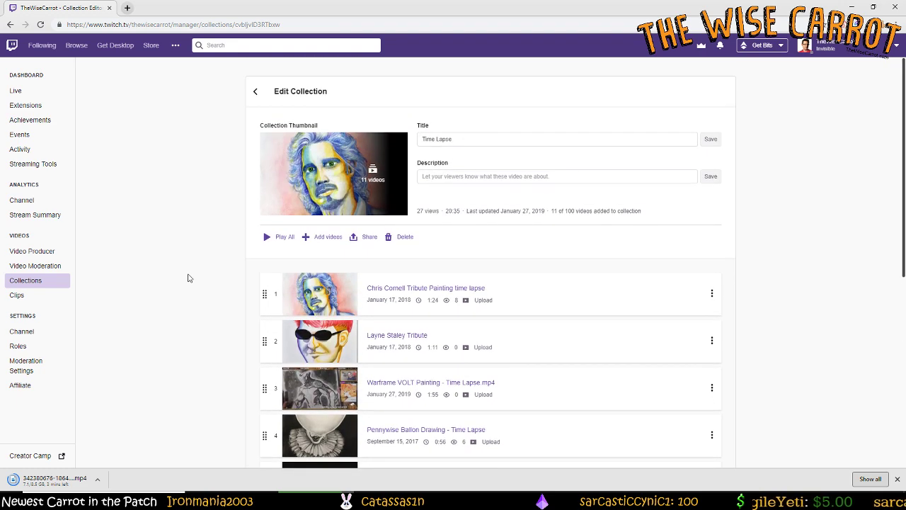